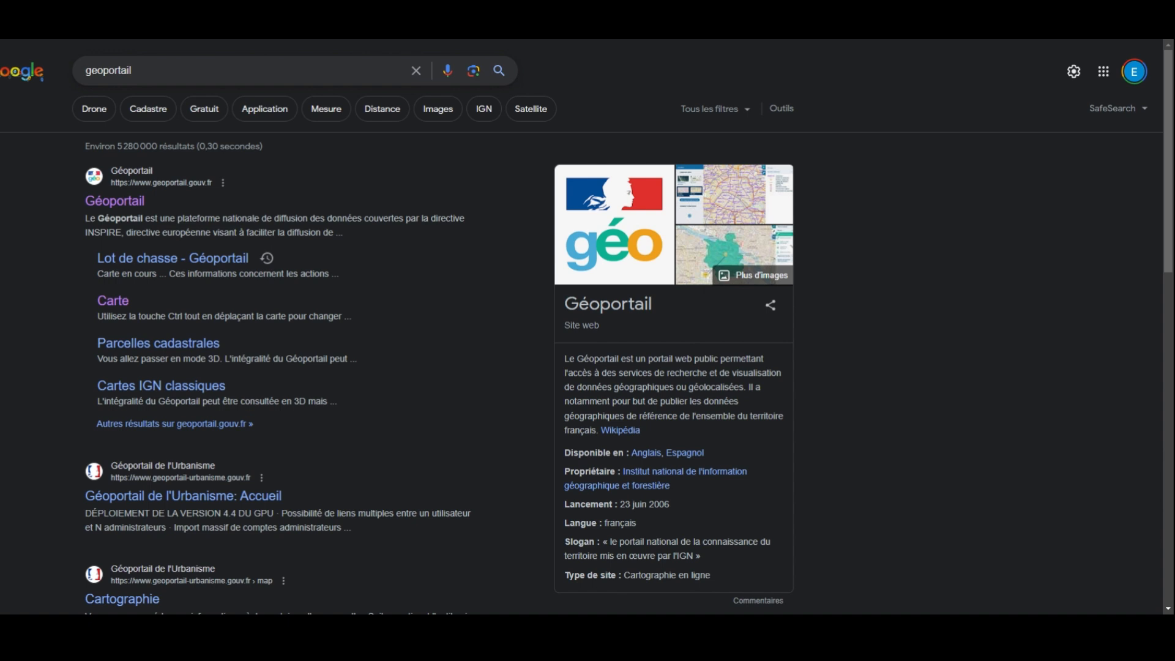
- Open the Géoportail website, search for "lot de chasse" and load the "Lot de chasse" data layer on the map
{"action": "left_click", "coordinate": [115, 202]}
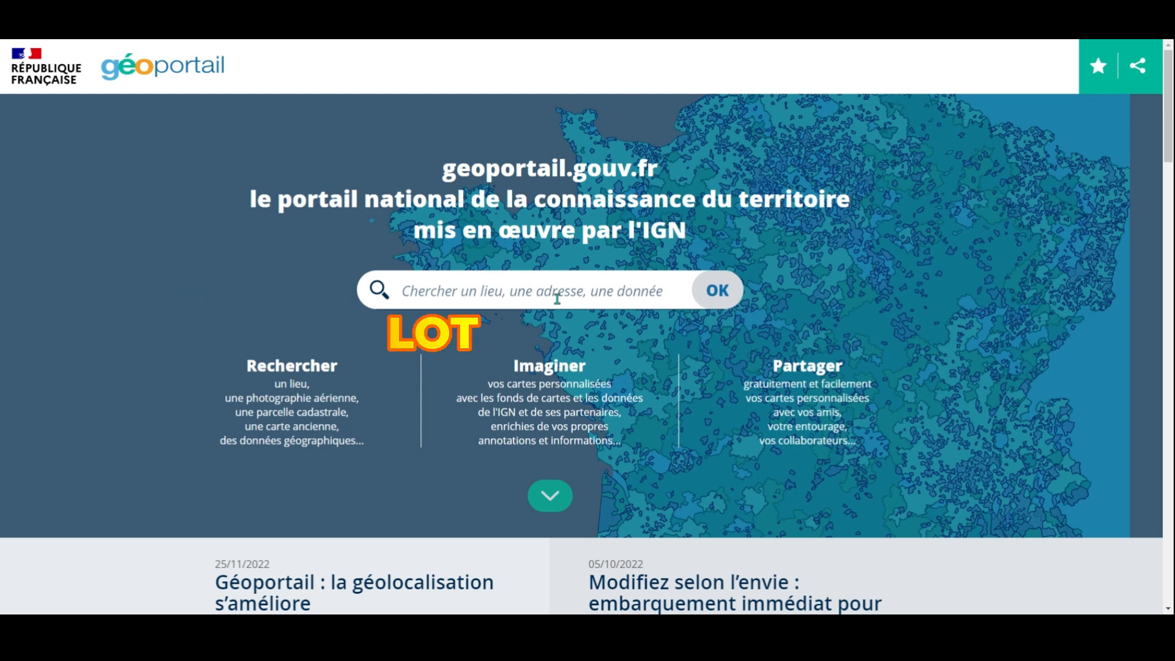
{"action": "left_click", "coordinate": [557, 298]}
{"action": "type", "text": "lot "}
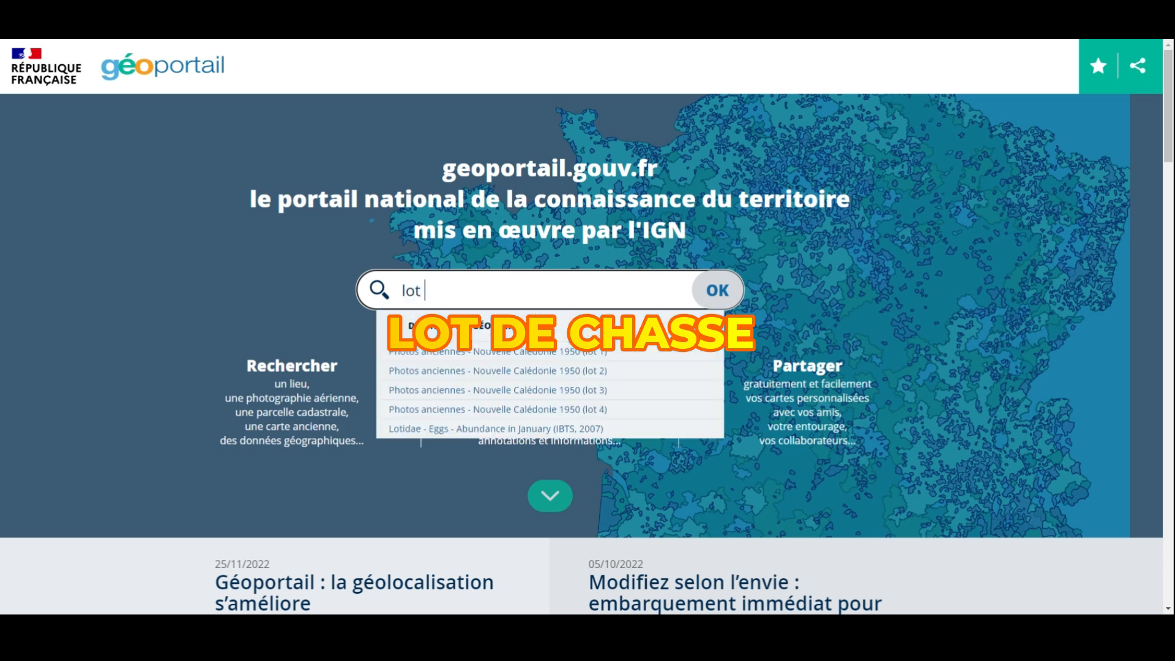
{"action": "type", "text": "de chasse"}
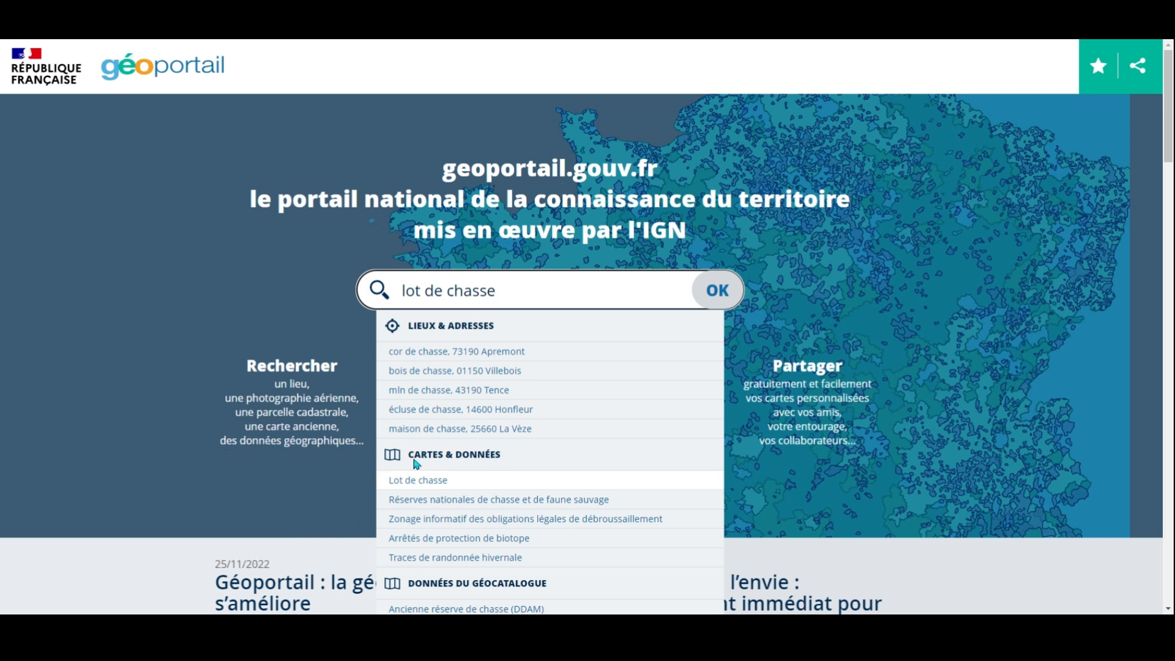
{"action": "left_click", "coordinate": [497, 479]}
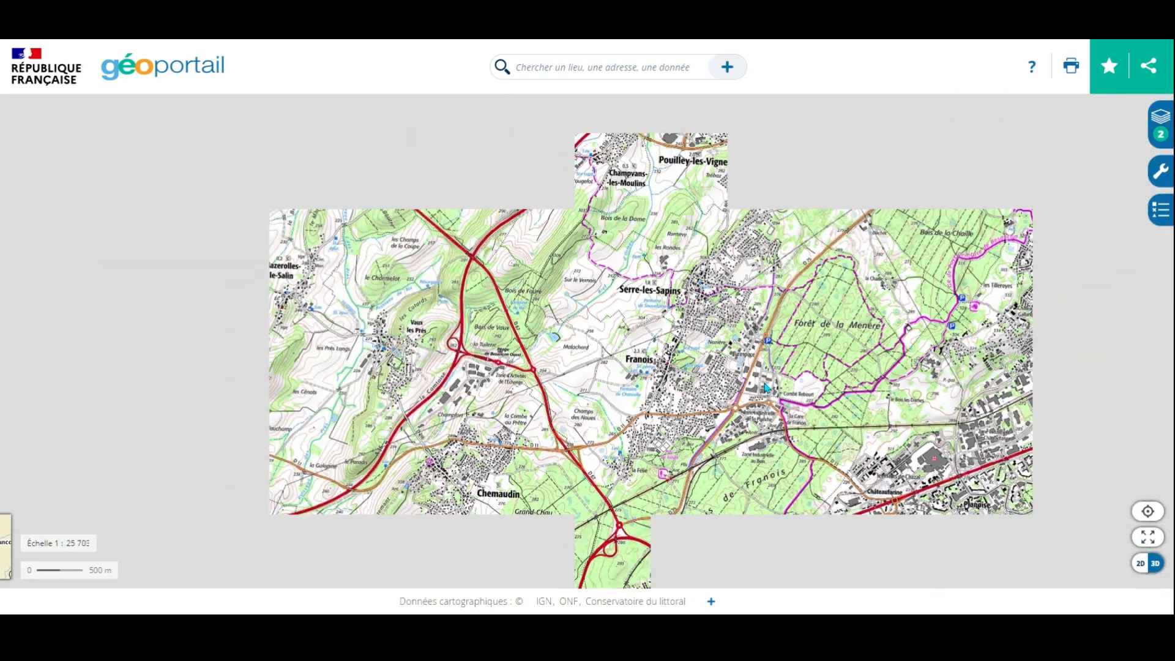
- Display the legend for the Lot de chasse layer and survey the hunted and non-hunted areas across France
{"action": "scroll", "coordinate": [765, 387], "scroll_direction": "down", "scroll_amount": 3}
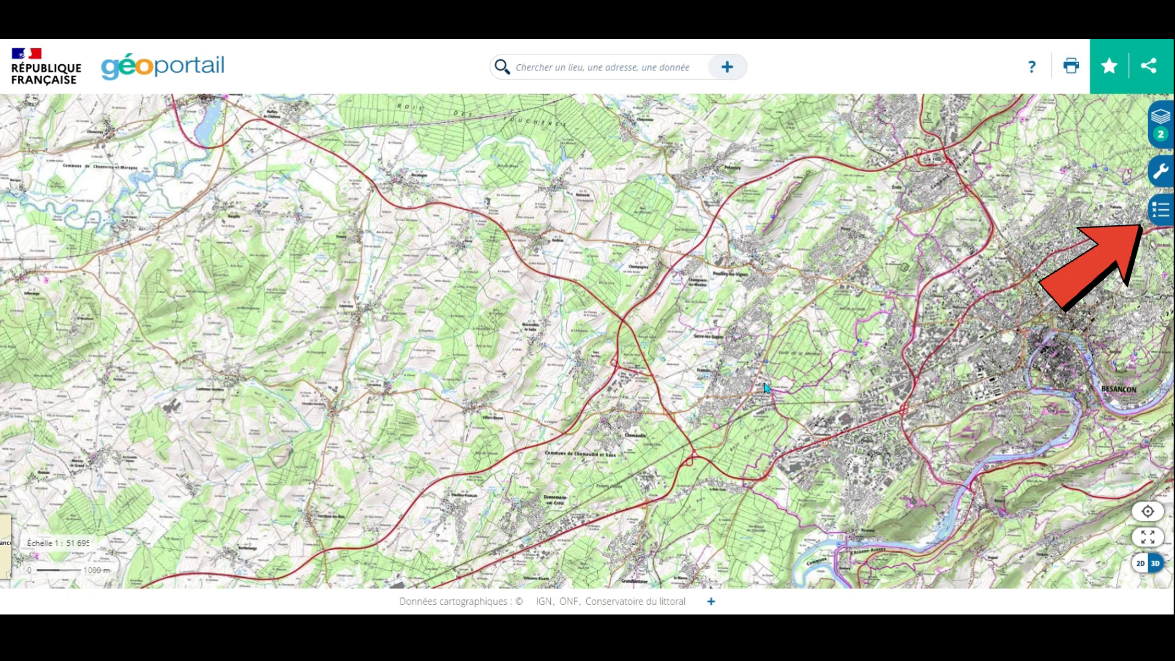
{"action": "scroll", "coordinate": [765, 387], "scroll_direction": "down", "scroll_amount": 3}
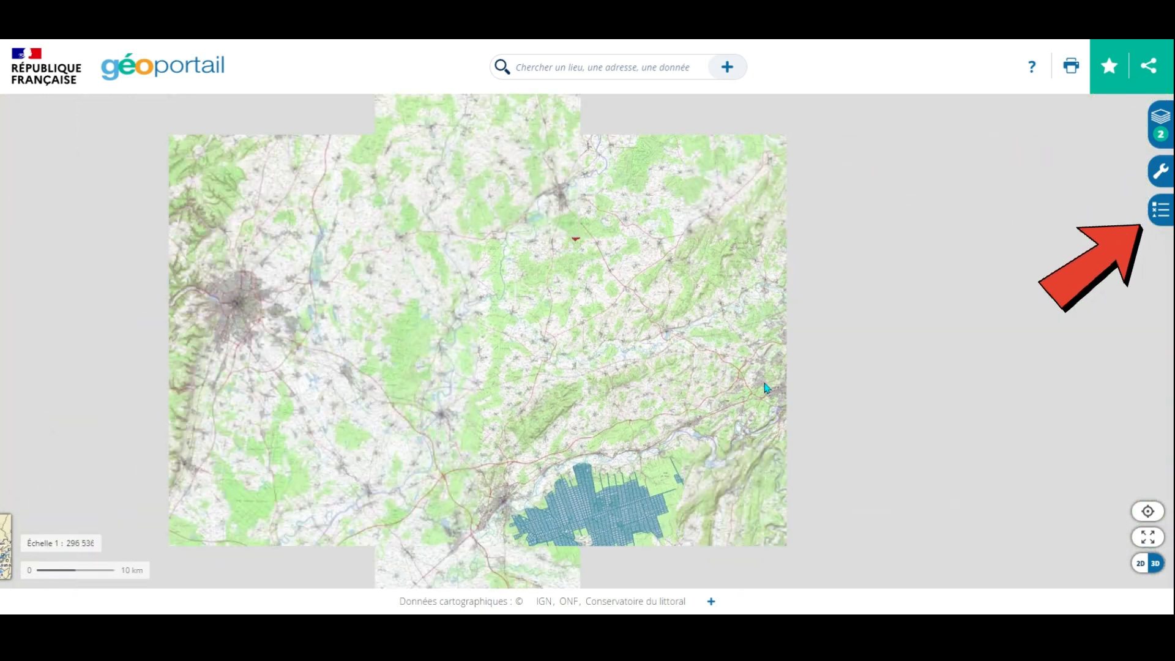
{"action": "scroll", "coordinate": [765, 387], "scroll_direction": "down", "scroll_amount": 3}
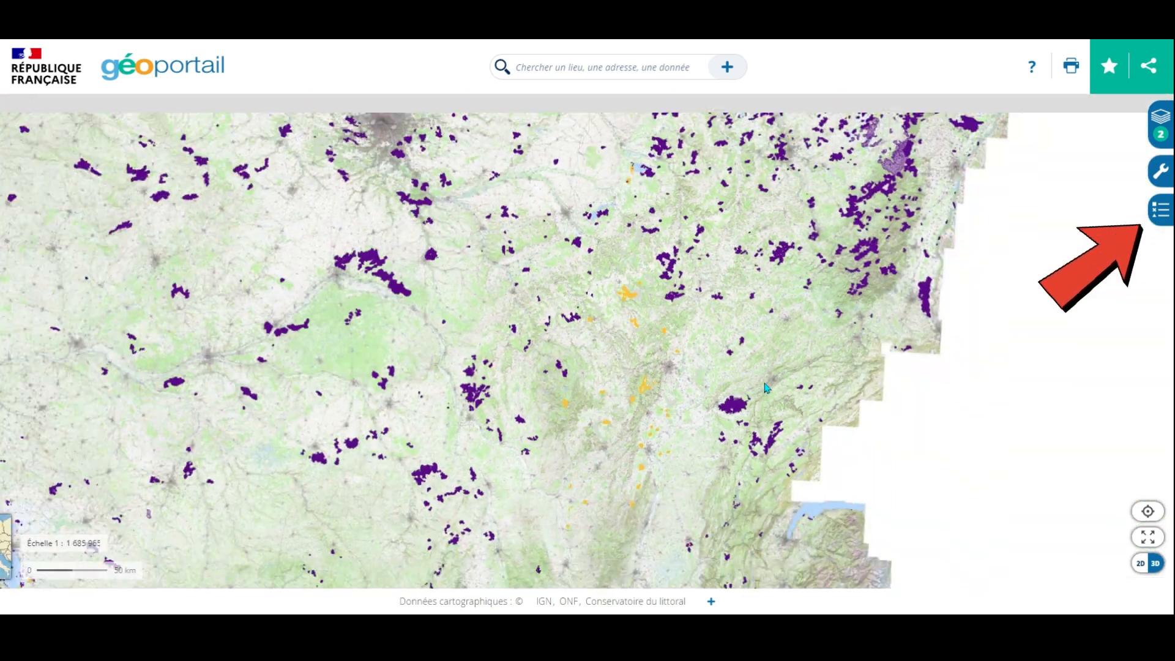
{"action": "scroll", "coordinate": [765, 387], "scroll_direction": "down", "scroll_amount": 1}
{"action": "scroll", "coordinate": [765, 387], "scroll_direction": "down", "scroll_amount": 1}
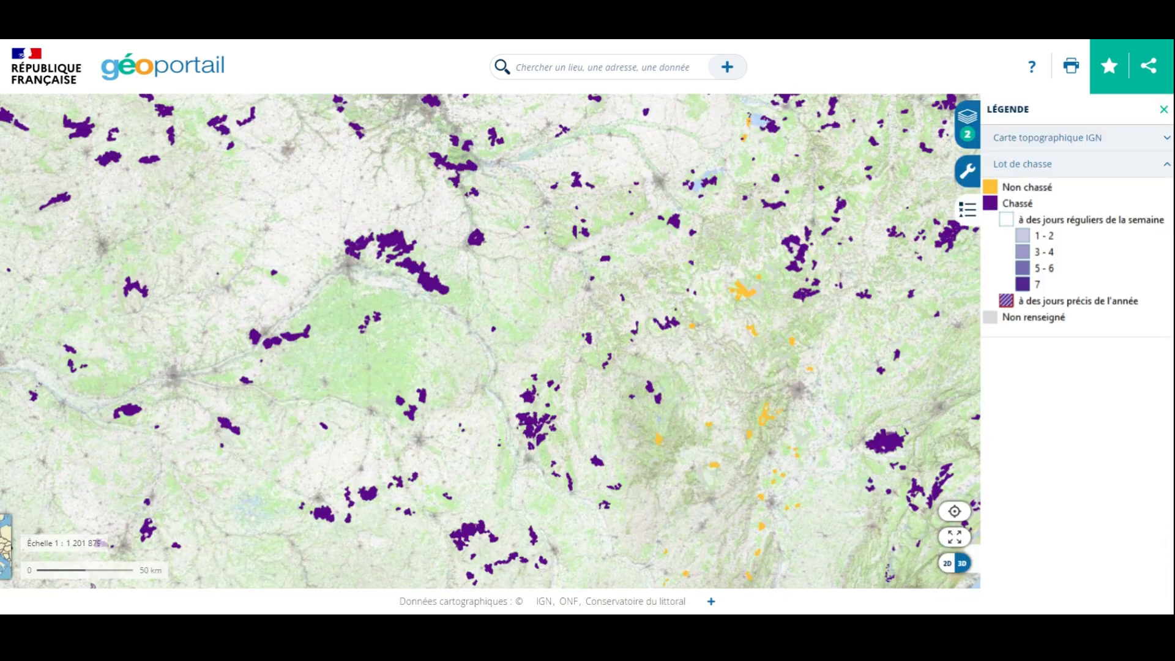
{"action": "scroll", "coordinate": [747, 297], "scroll_direction": "down", "scroll_amount": 5}
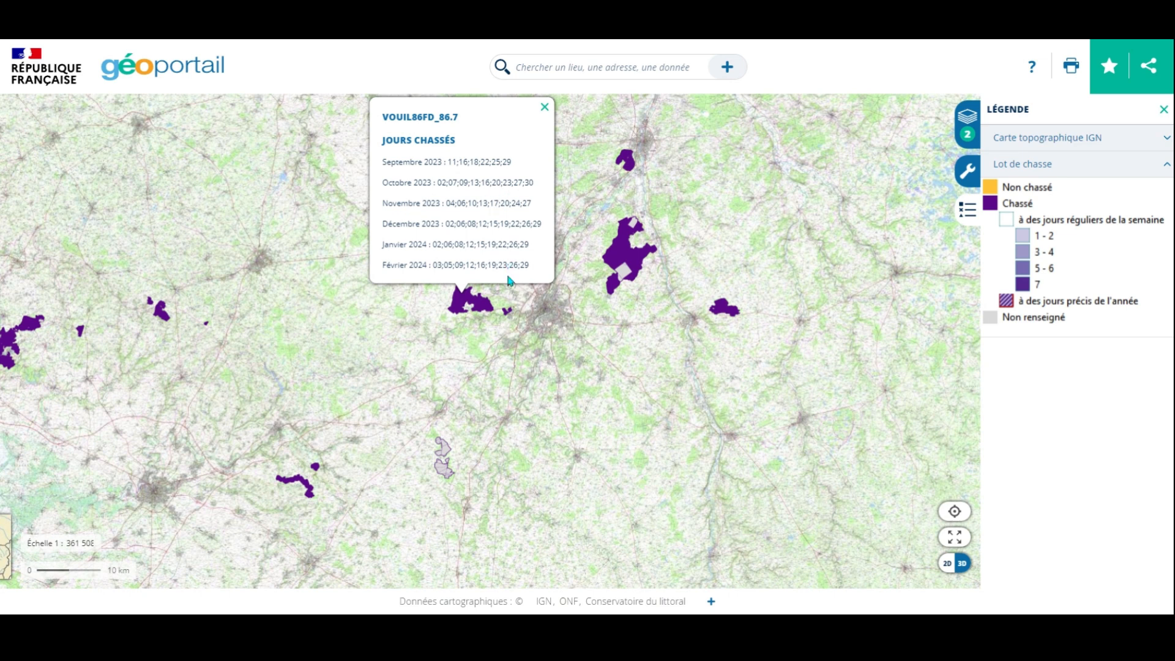
- Examine the boundaries and surroundings of the VOUIL86FD_86.7 hunting lot, which is hunted on specific dates
{"action": "scroll", "coordinate": [468, 322], "scroll_direction": "up", "scroll_amount": 1}
{"action": "scroll", "coordinate": [468, 322], "scroll_direction": "up", "scroll_amount": 2}
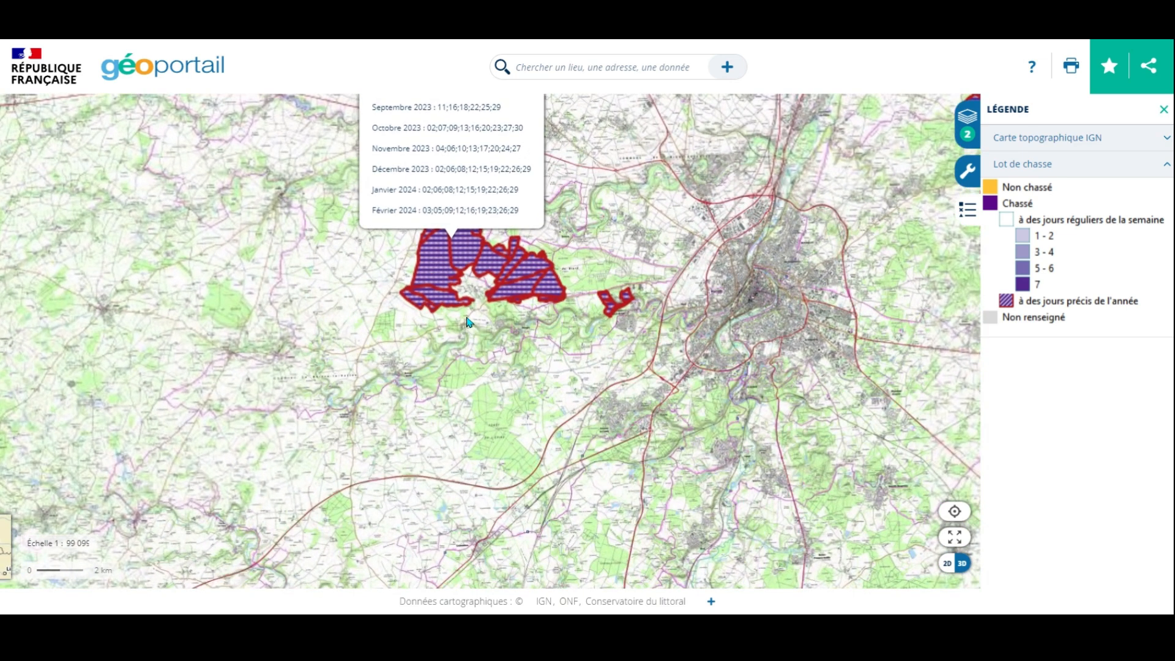
{"action": "scroll", "coordinate": [468, 323], "scroll_direction": "up", "scroll_amount": 1}
{"action": "scroll", "coordinate": [469, 323], "scroll_direction": "up", "scroll_amount": 1}
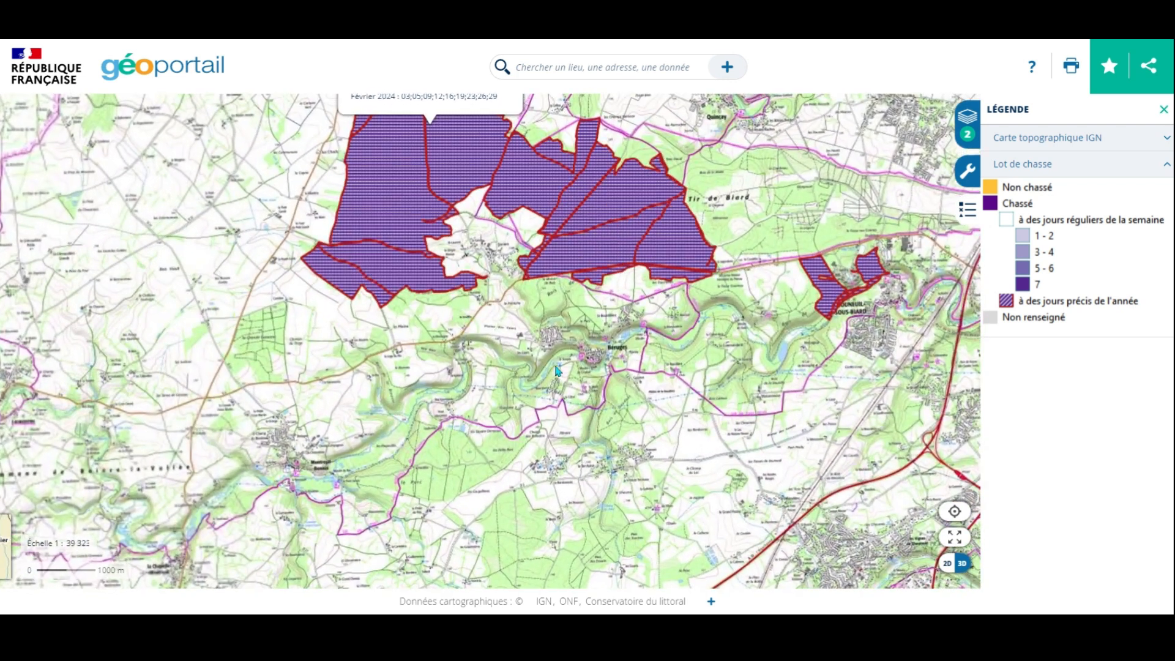
{"action": "left_click_drag", "start_coordinate": [536, 343], "coordinate": [500, 411]}
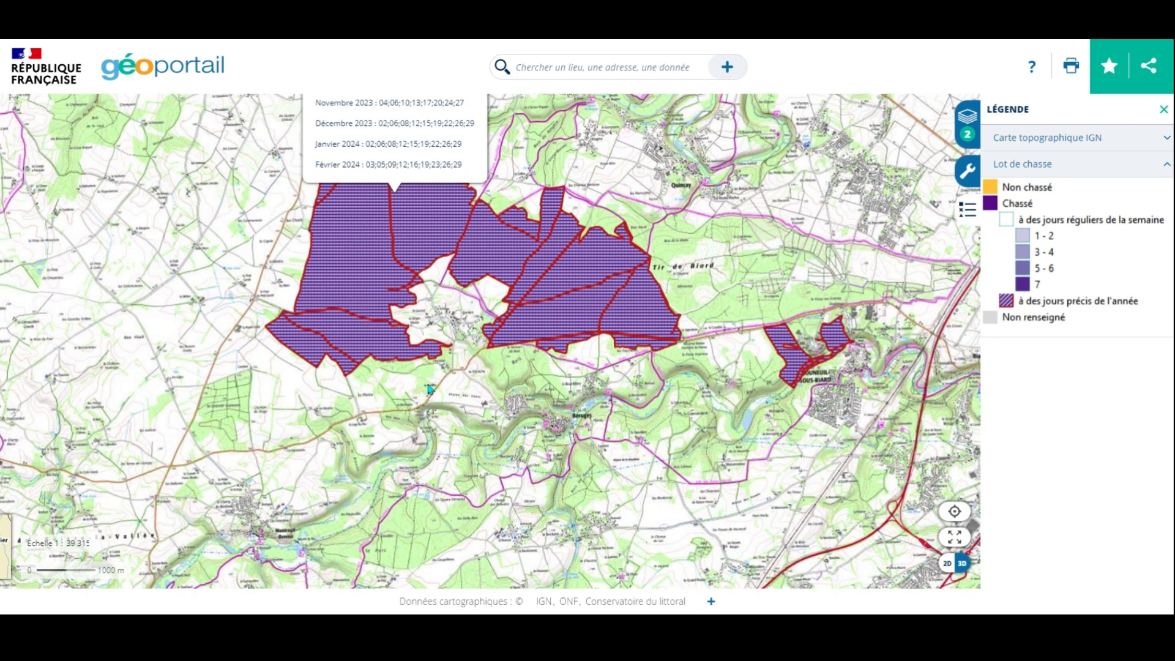
{"action": "left_click_drag", "start_coordinate": [423, 389], "coordinate": [450, 393]}
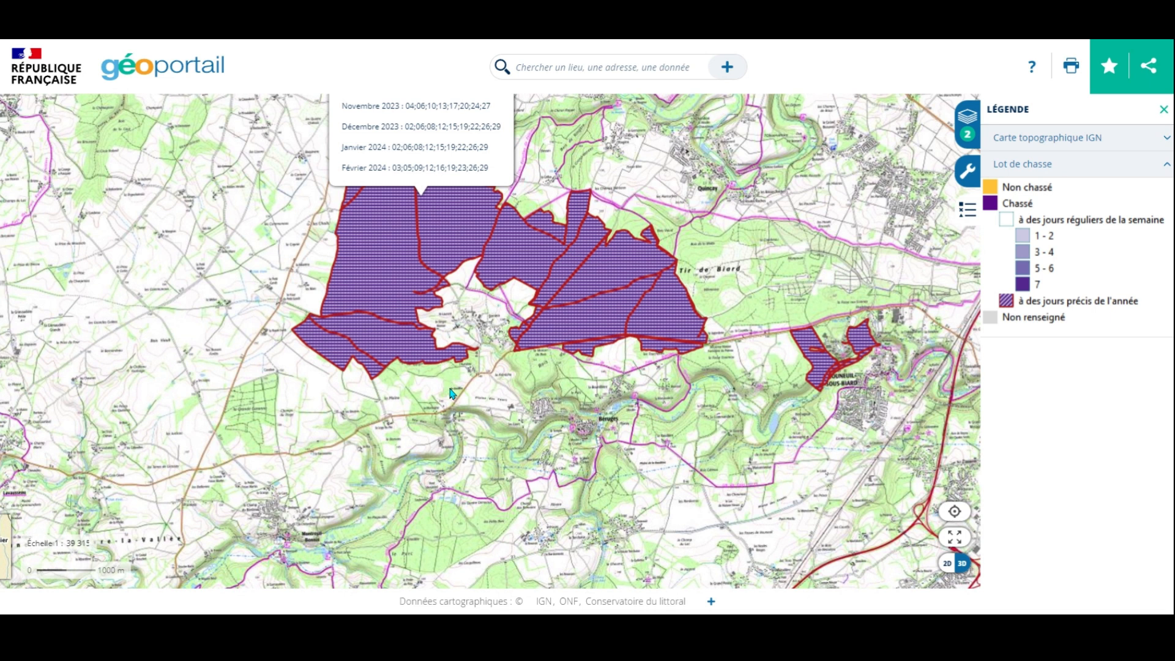
{"action": "left_click_drag", "start_coordinate": [641, 187], "coordinate": [650, 347]}
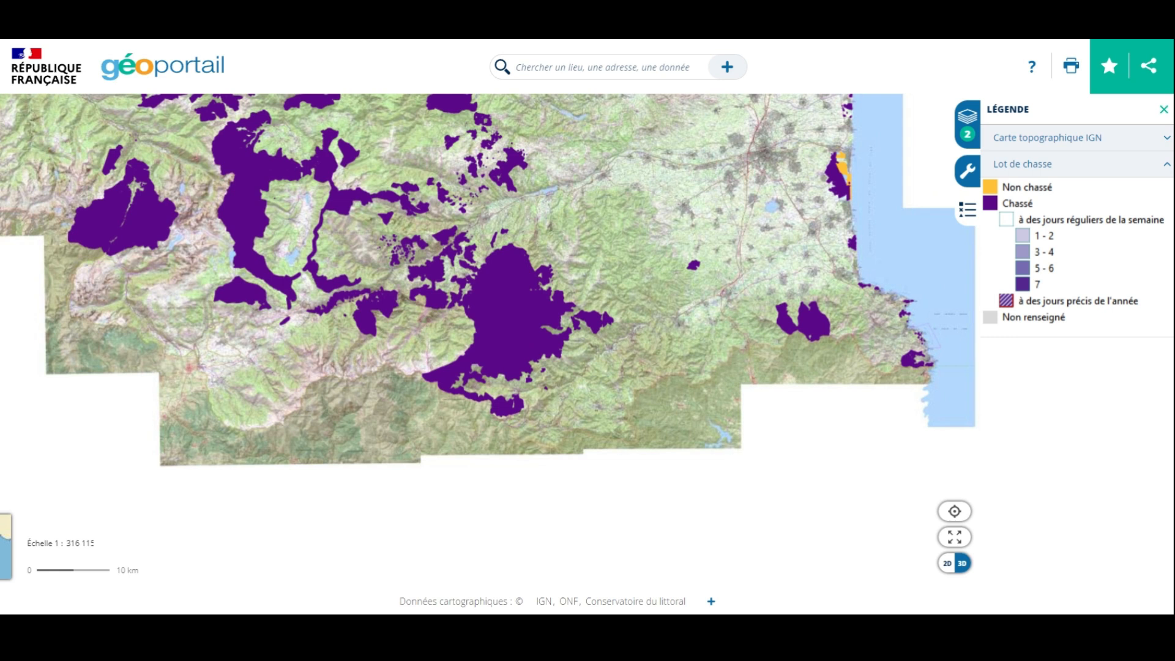
- Look up the weekly hunting days of the Pyrenees lots, including Bethmale Réserve Valier and Bonac 1
{"action": "left_click", "coordinate": [507, 306]}
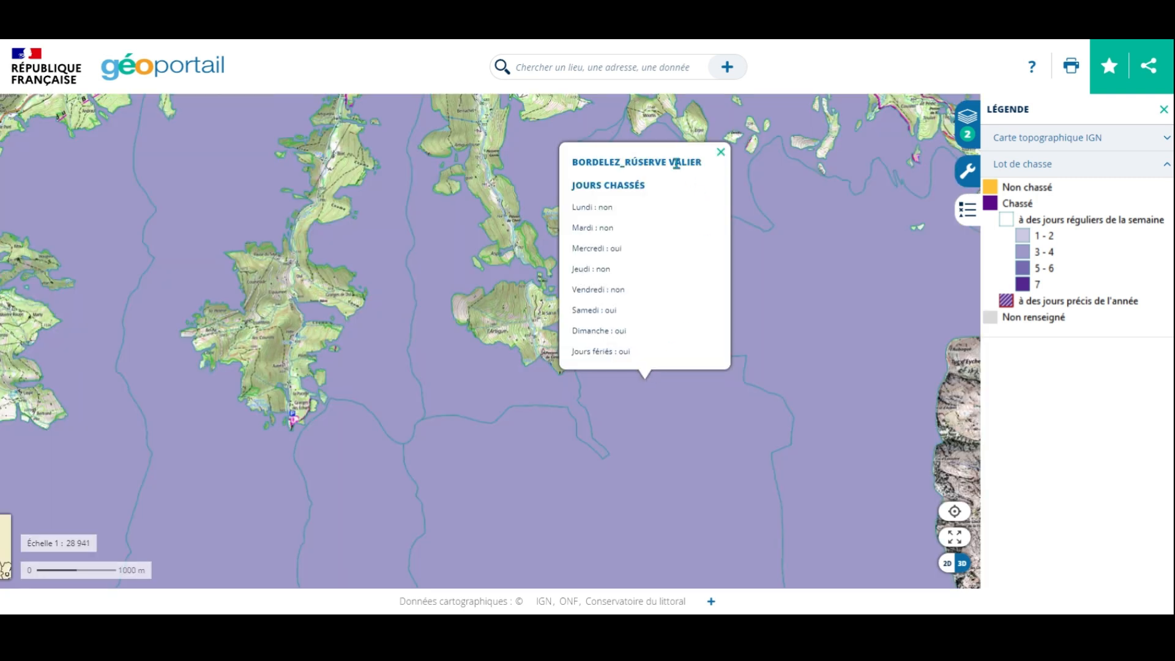
{"action": "left_click", "coordinate": [813, 350]}
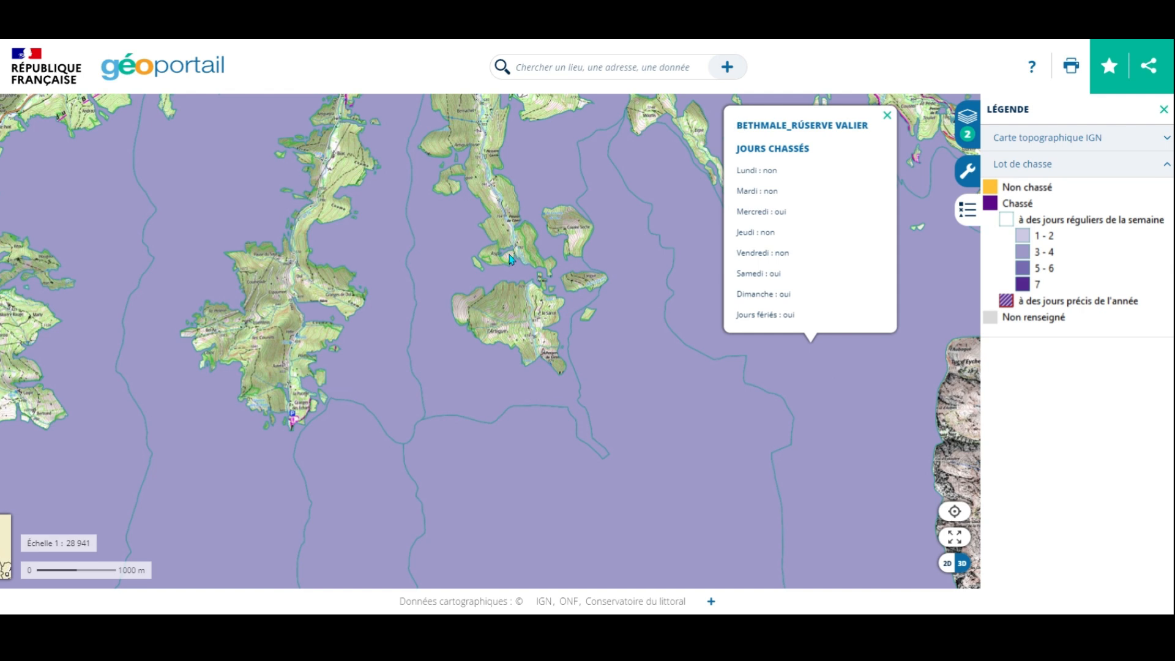
{"action": "left_click_drag", "start_coordinate": [463, 471], "coordinate": [452, 289]}
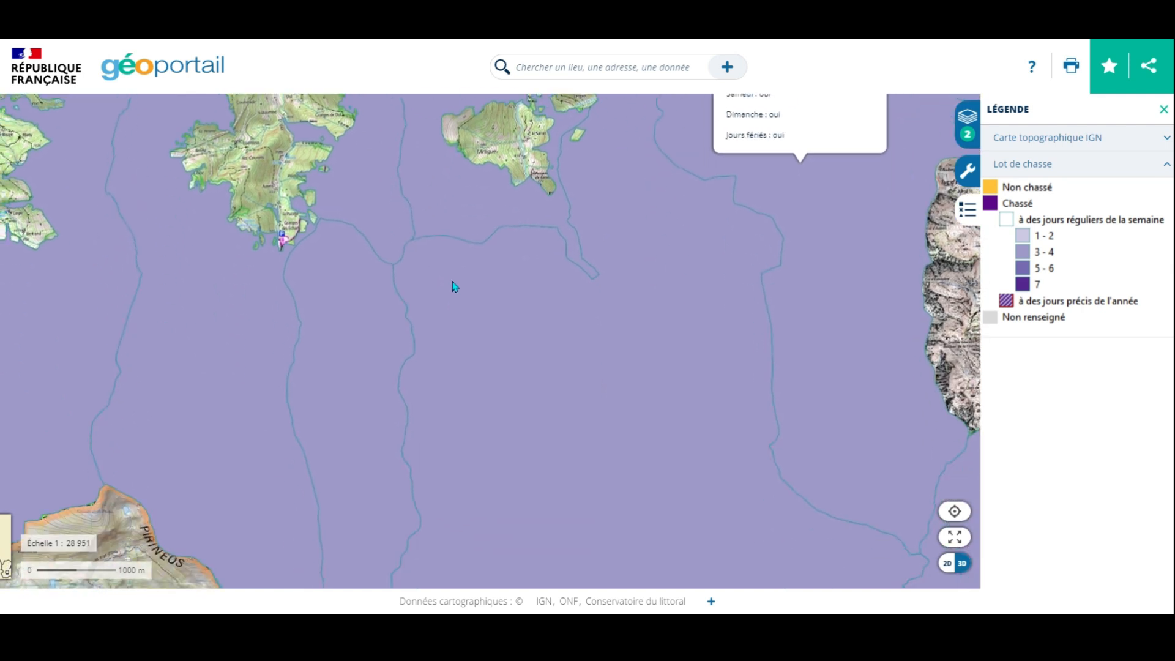
{"action": "left_click_drag", "start_coordinate": [469, 359], "coordinate": [582, 508]}
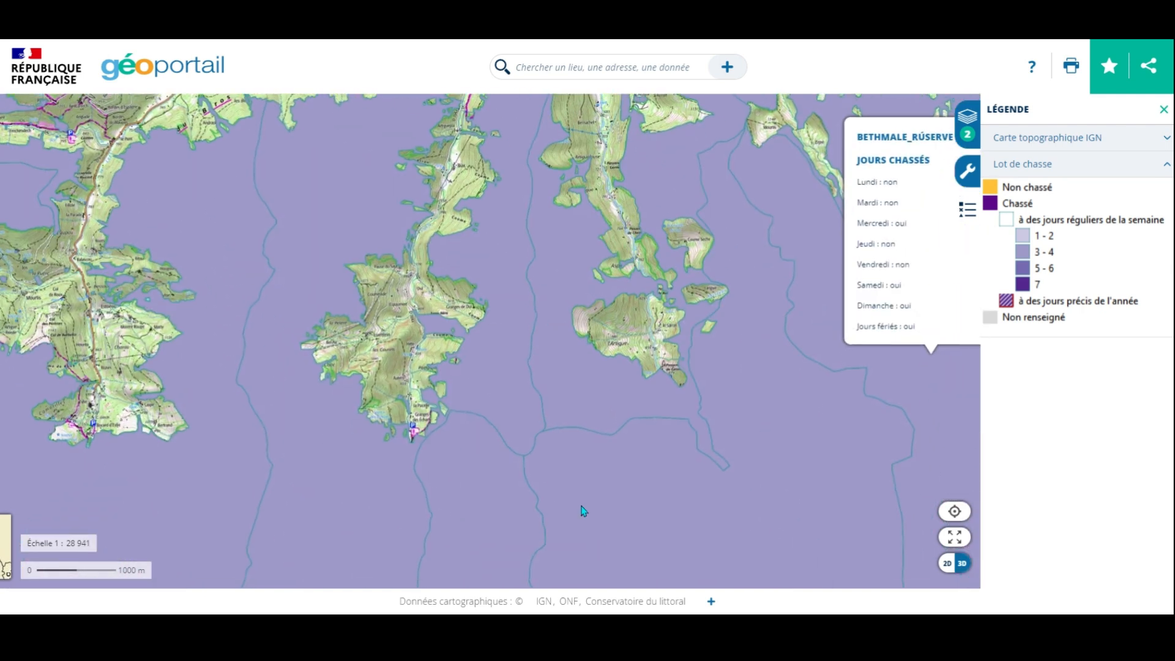
{"action": "left_click", "coordinate": [503, 392]}
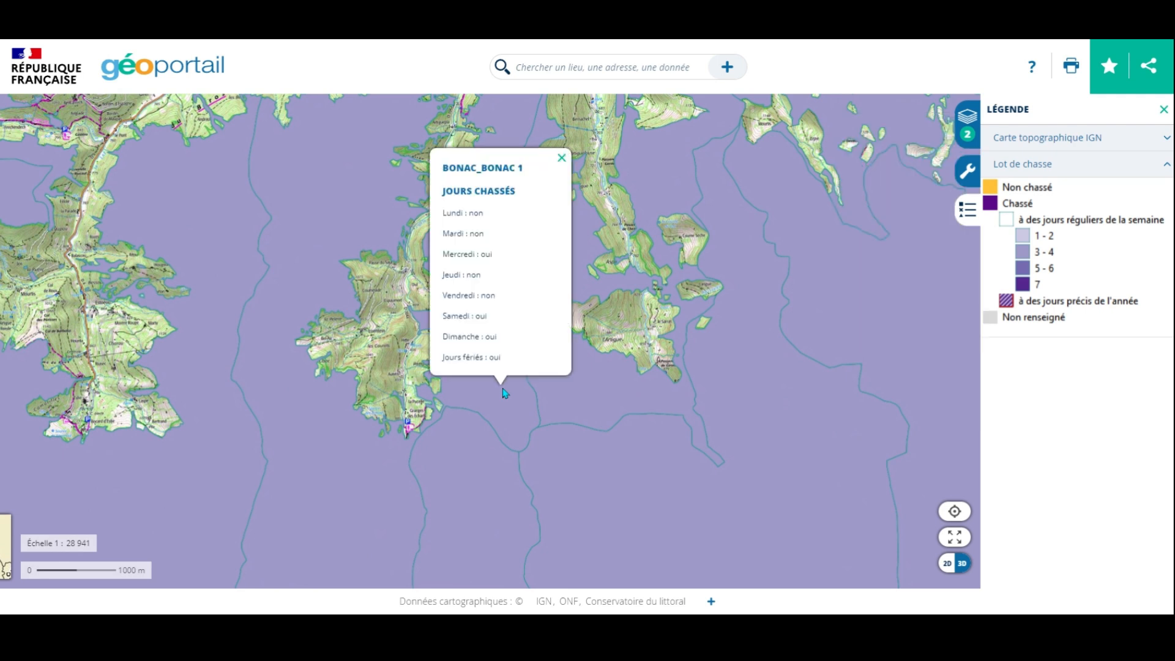
{"action": "left_click", "coordinate": [300, 422]}
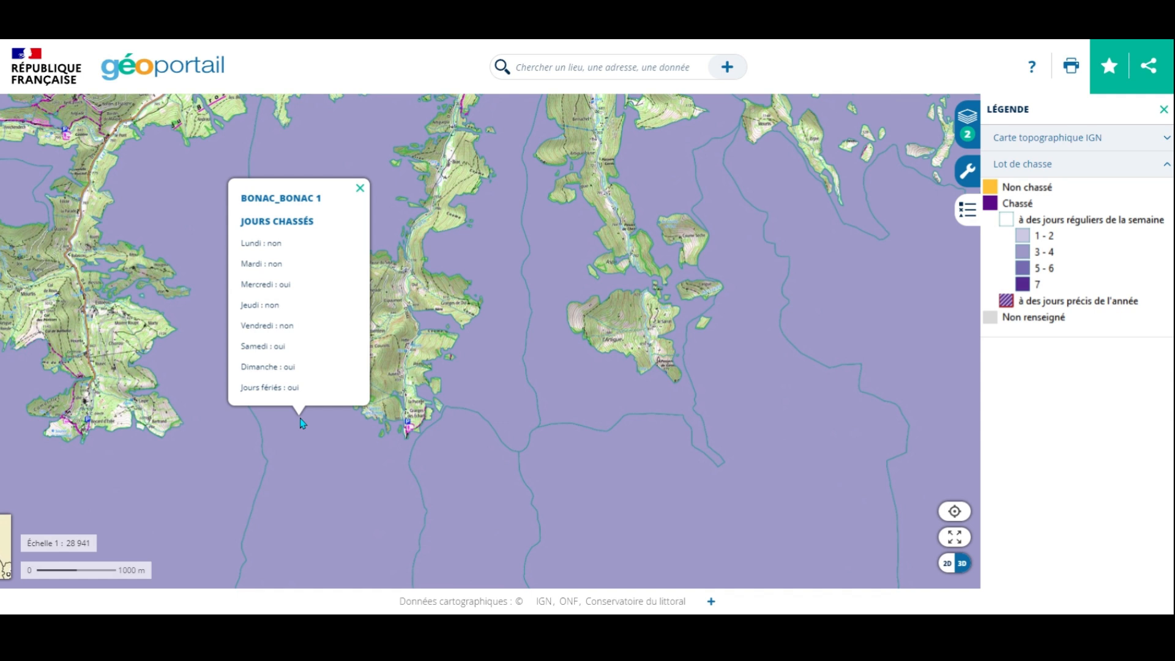
- Examine the extent of the hunting lots along the Pyrenees border and northeast towards Seix and Oust
{"action": "left_click_drag", "start_coordinate": [696, 486], "coordinate": [430, 311]}
{"action": "left_click_drag", "start_coordinate": [613, 504], "coordinate": [417, 370]}
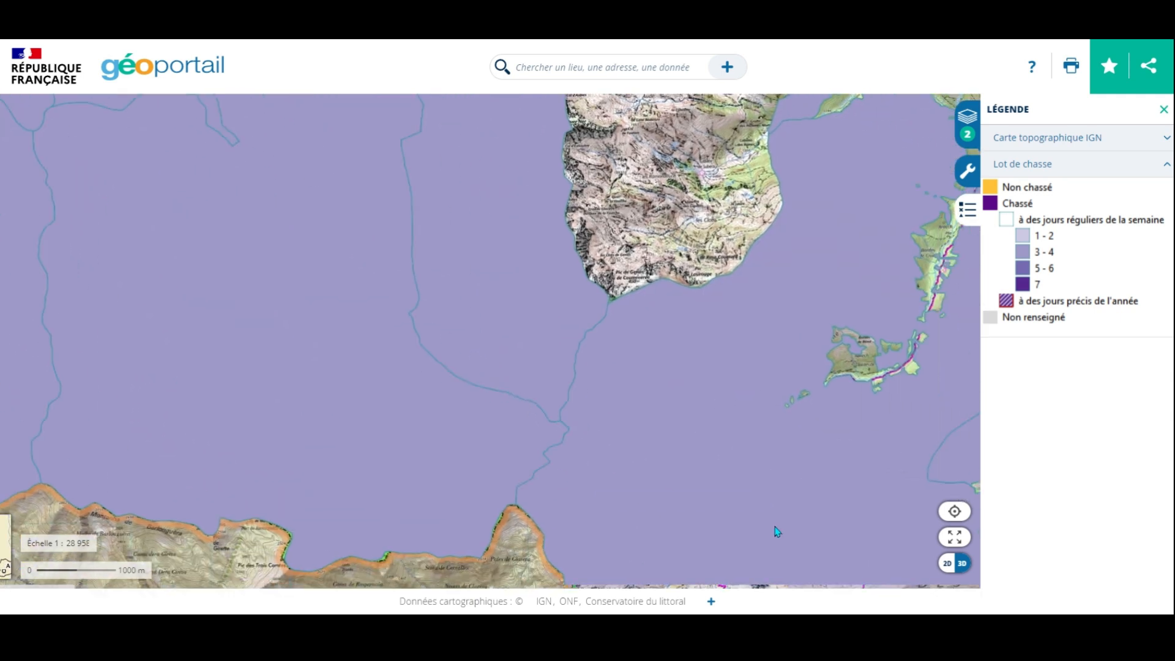
{"action": "left_click_drag", "start_coordinate": [773, 533], "coordinate": [509, 317]}
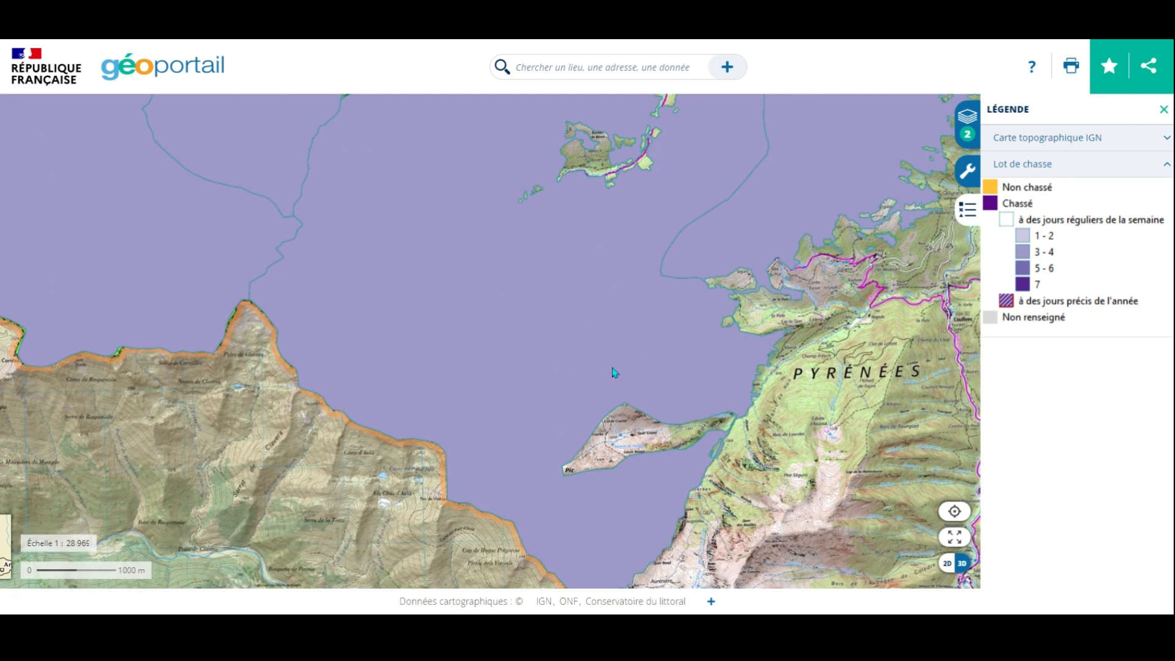
{"action": "left_click_drag", "start_coordinate": [514, 300], "coordinate": [496, 425]}
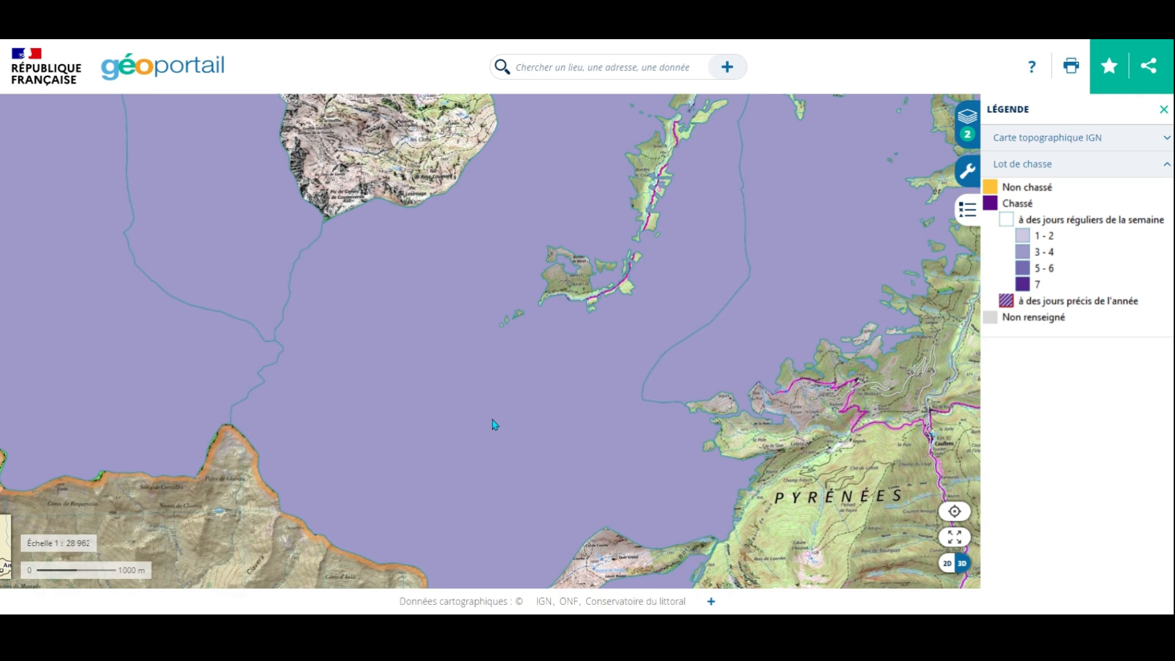
{"action": "left_click_drag", "start_coordinate": [818, 247], "coordinate": [679, 532]}
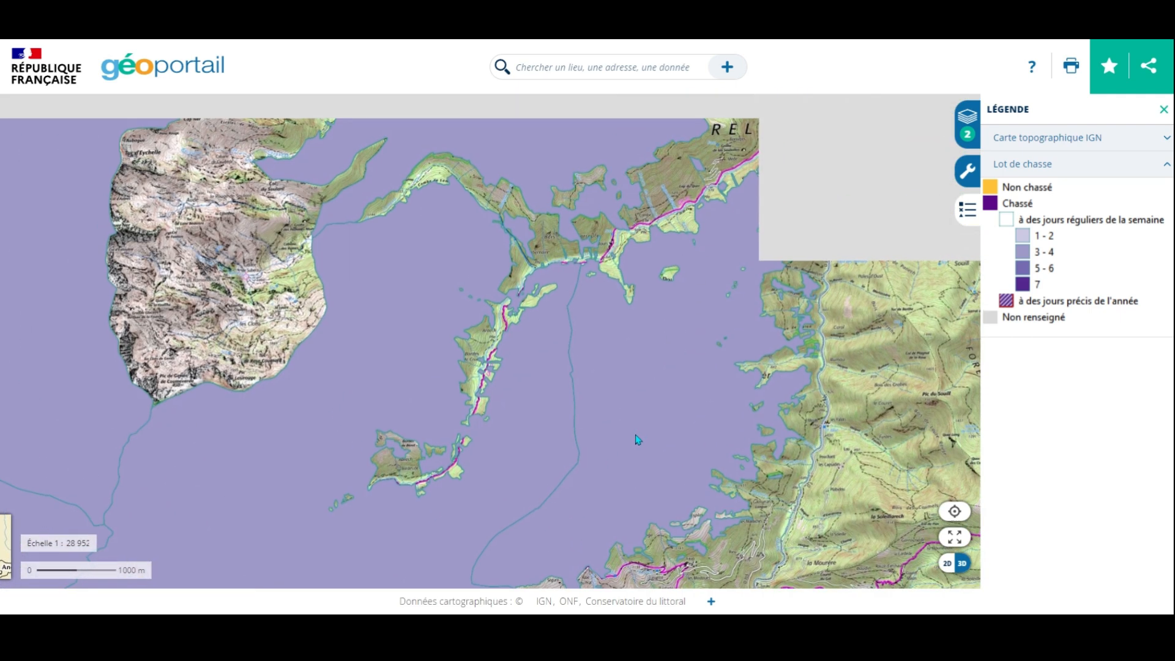
{"action": "left_click_drag", "start_coordinate": [679, 334], "coordinate": [524, 474]}
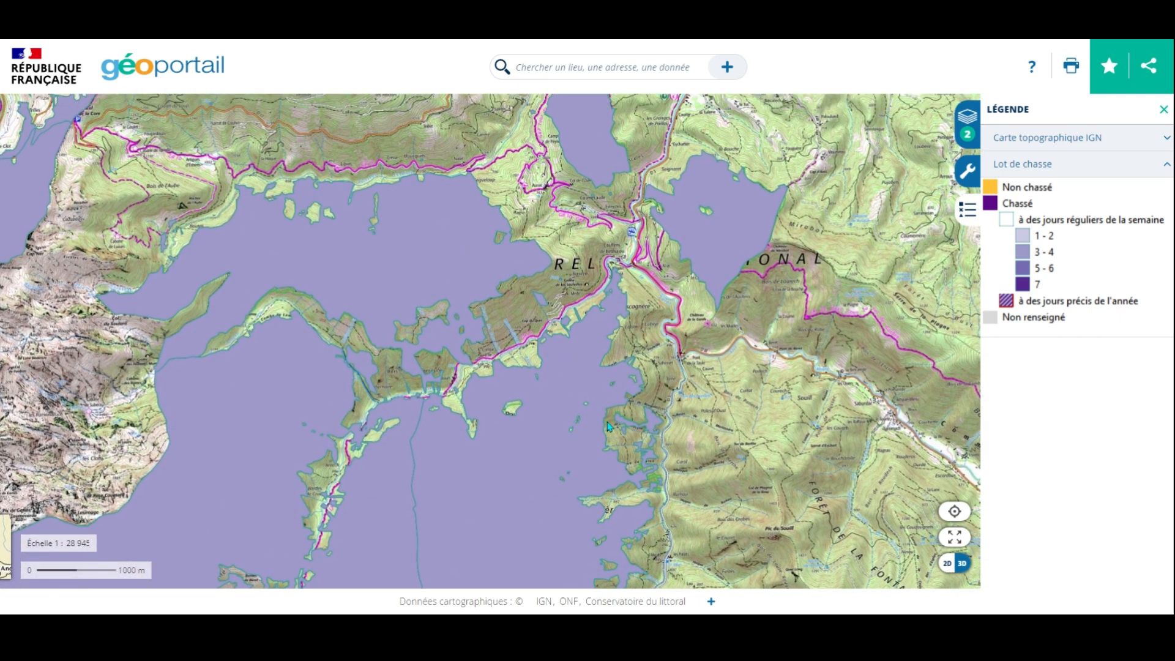
{"action": "left_click_drag", "start_coordinate": [915, 262], "coordinate": [668, 390]}
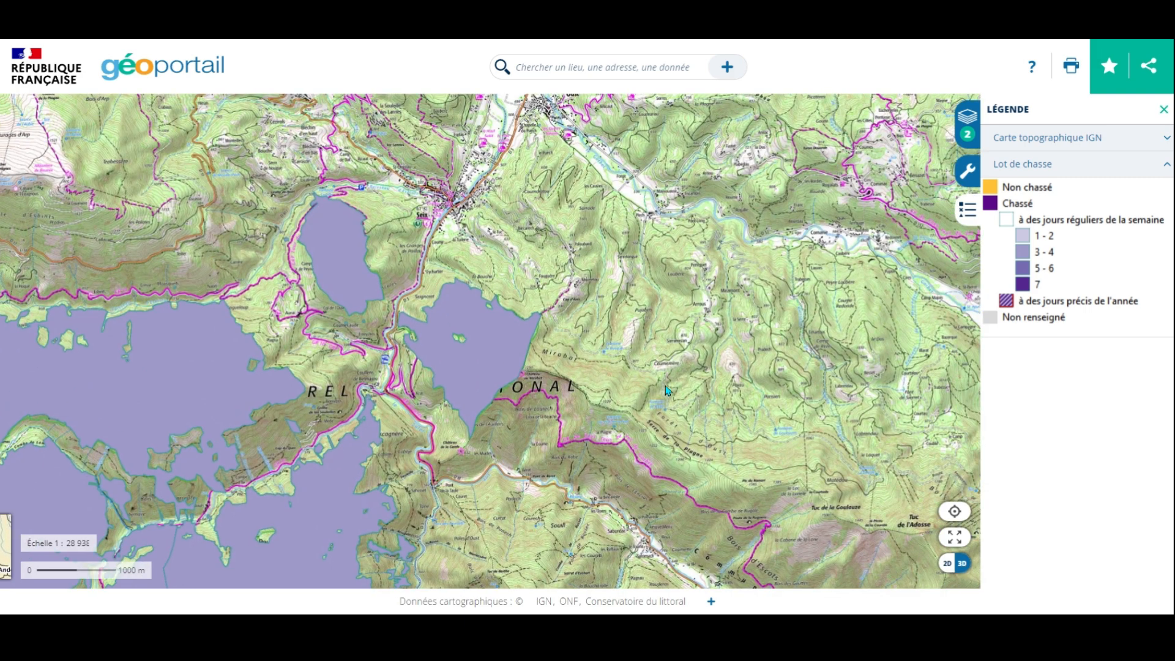
{"action": "scroll", "coordinate": [674, 392], "scroll_direction": "down", "scroll_amount": 1}
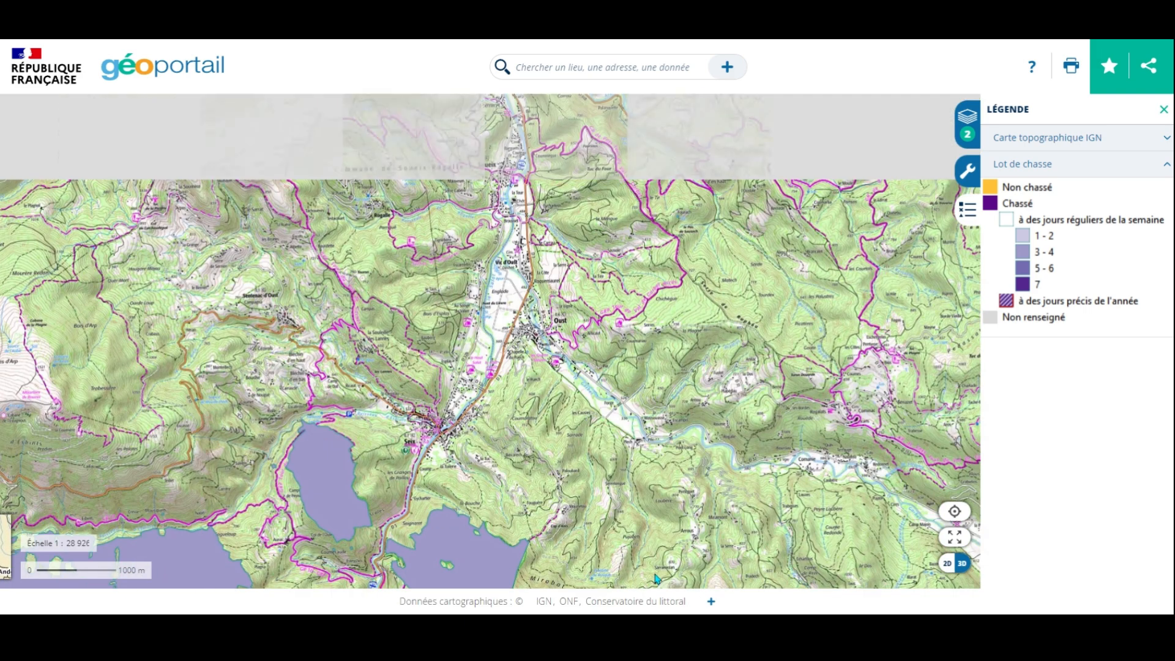
{"action": "scroll", "coordinate": [677, 437], "scroll_direction": "down", "scroll_amount": 1}
{"action": "scroll", "coordinate": [677, 437], "scroll_direction": "down", "scroll_amount": 3}
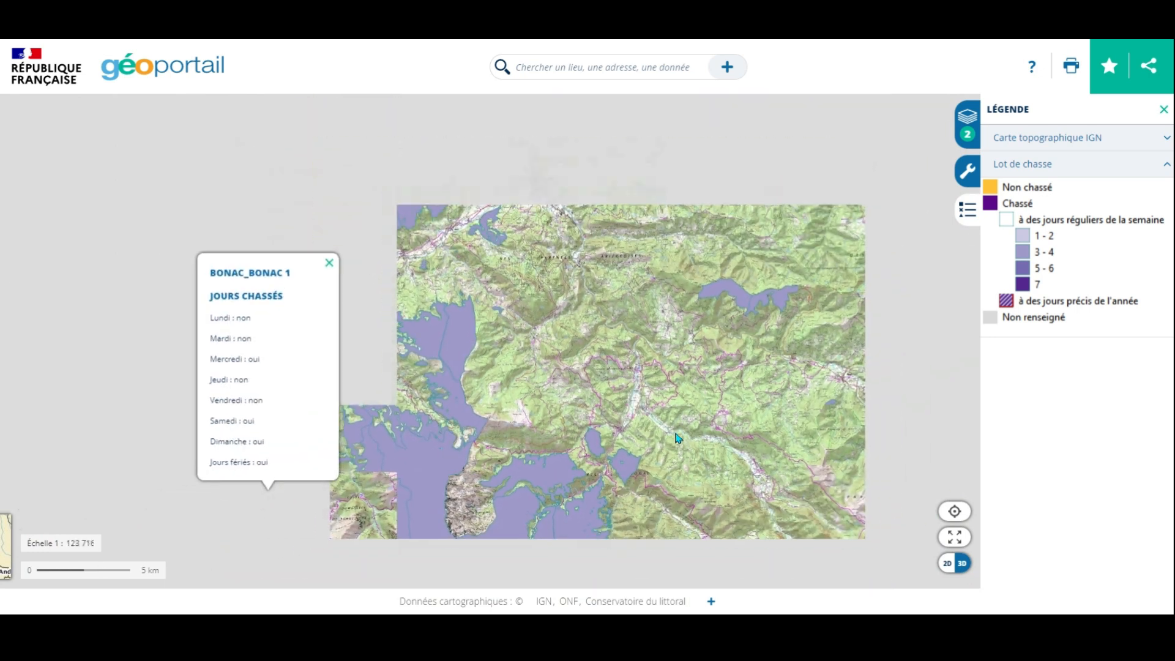